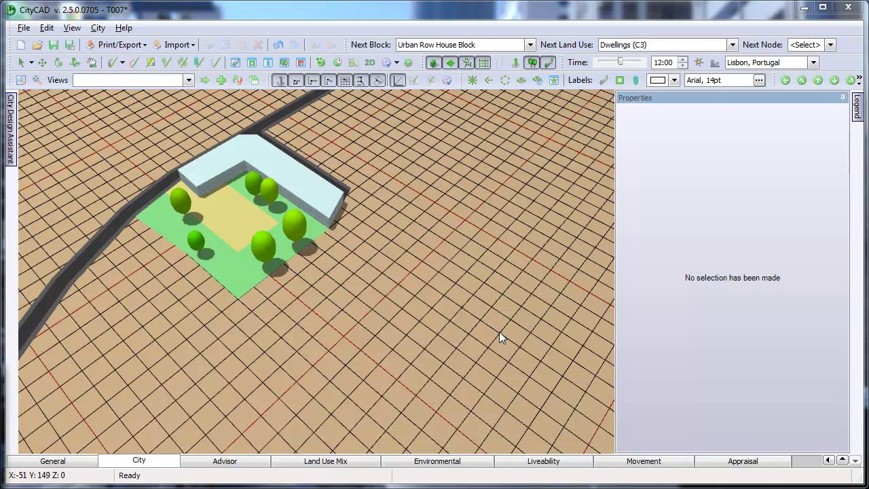
- Set the Sun & Sky location to London, UK
click(387, 63)
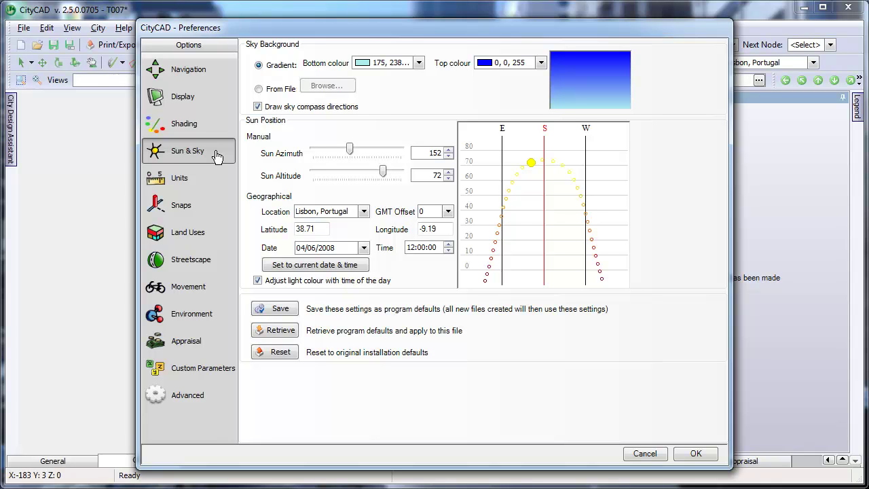
click(364, 212)
click(364, 213)
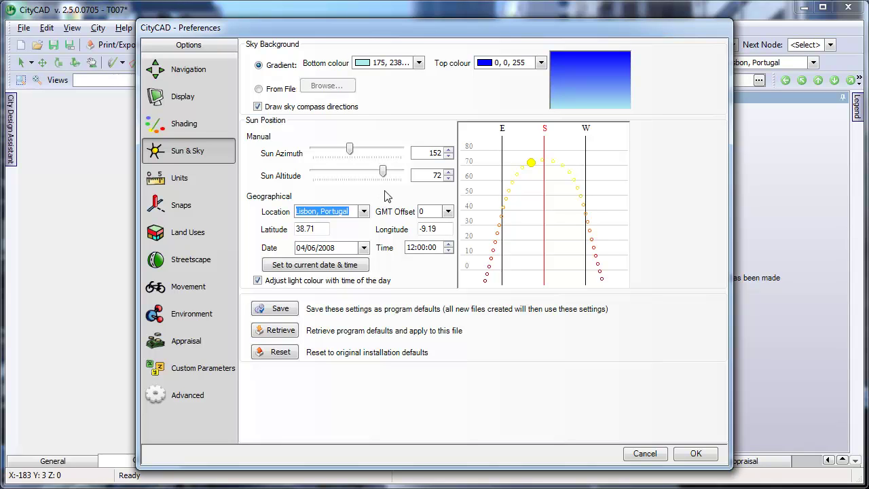
text(London, UK)
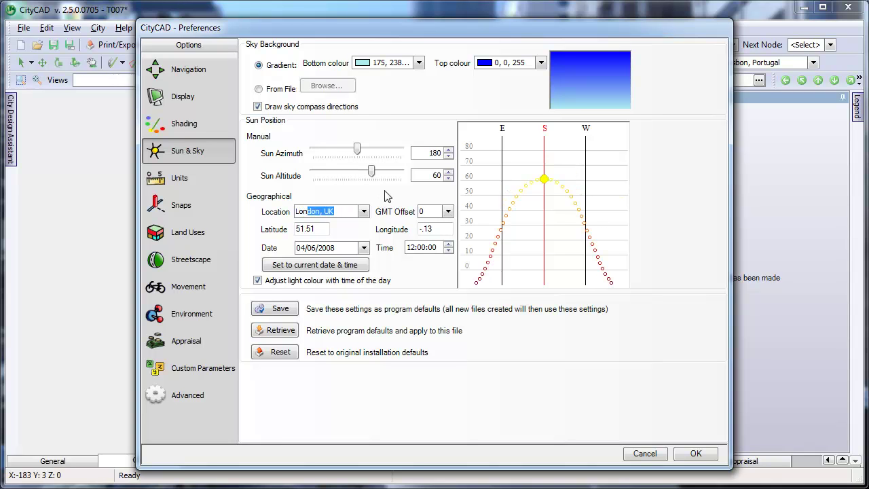
- Set the sun date to 22 October 2008
click(364, 248)
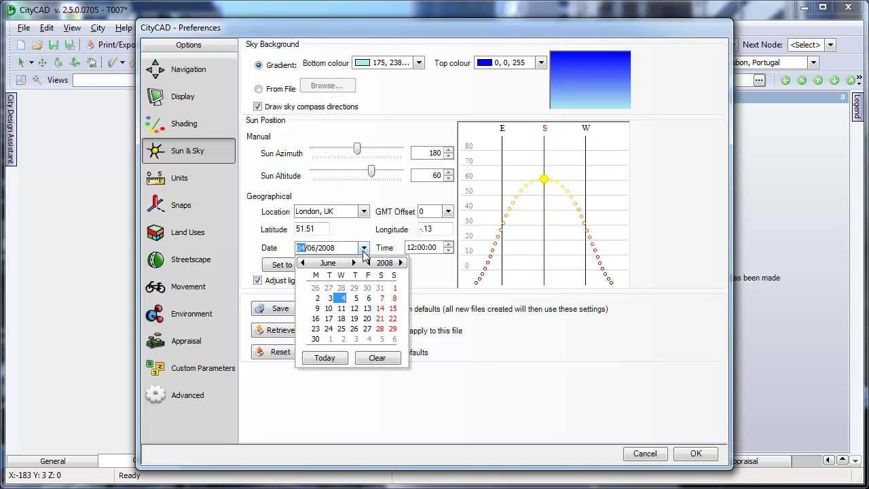
click(353, 263)
click(354, 263)
click(354, 263)
click(353, 263)
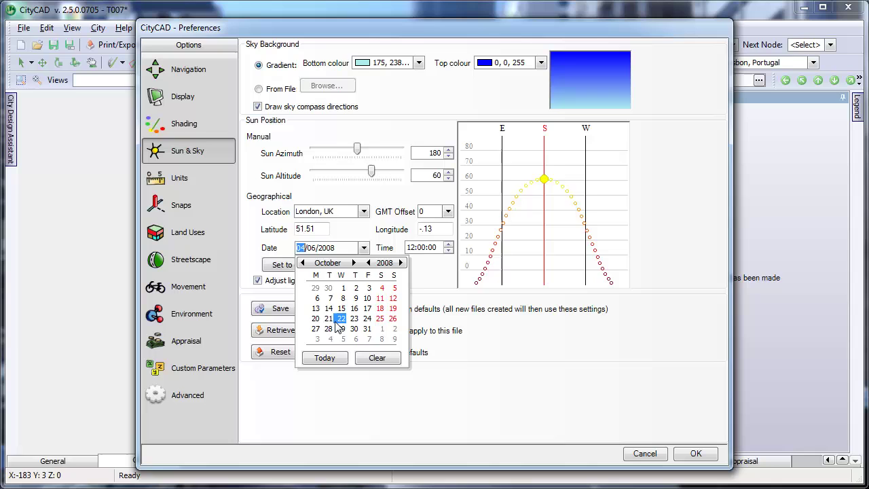
click(341, 319)
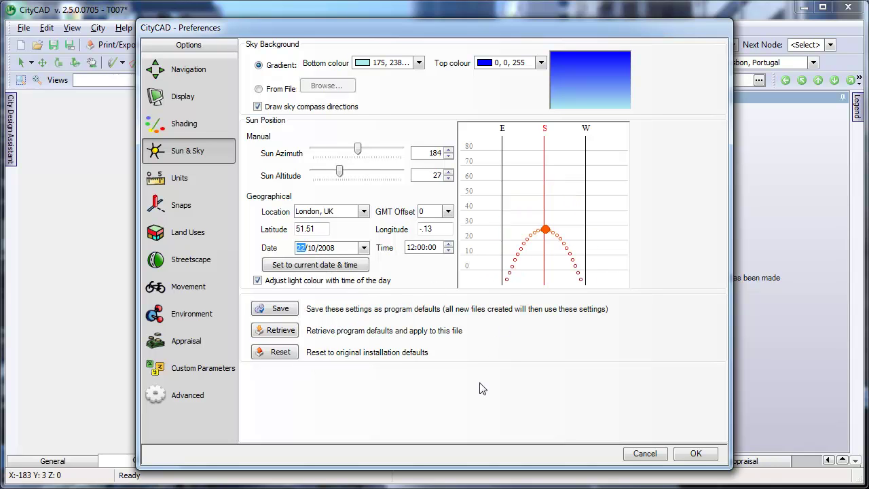
- Review the units of the US and UK (Metric) unit systems
click(200, 184)
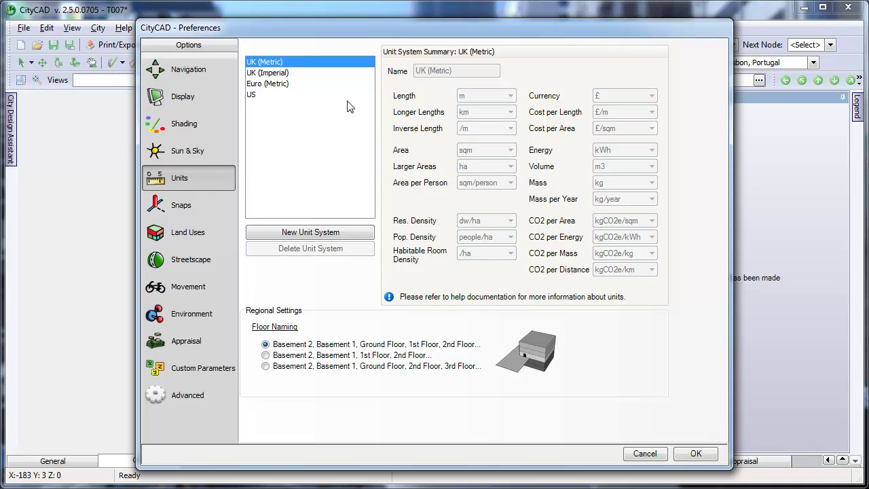
click(274, 97)
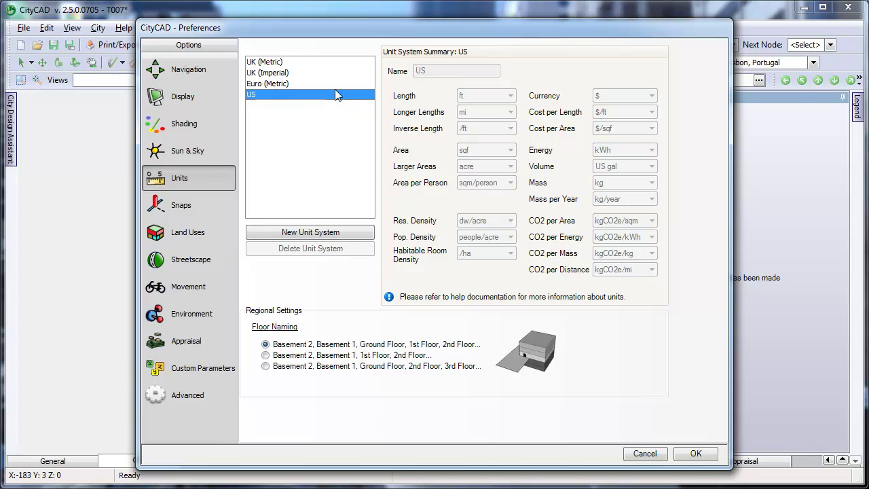
click(322, 62)
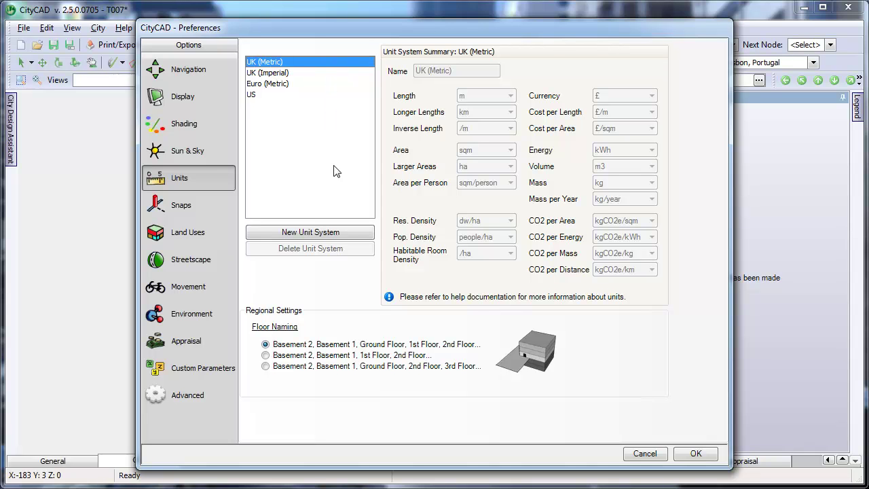
- Create 'My unit system' using miles for longer lengths and apply the preferences
click(358, 234)
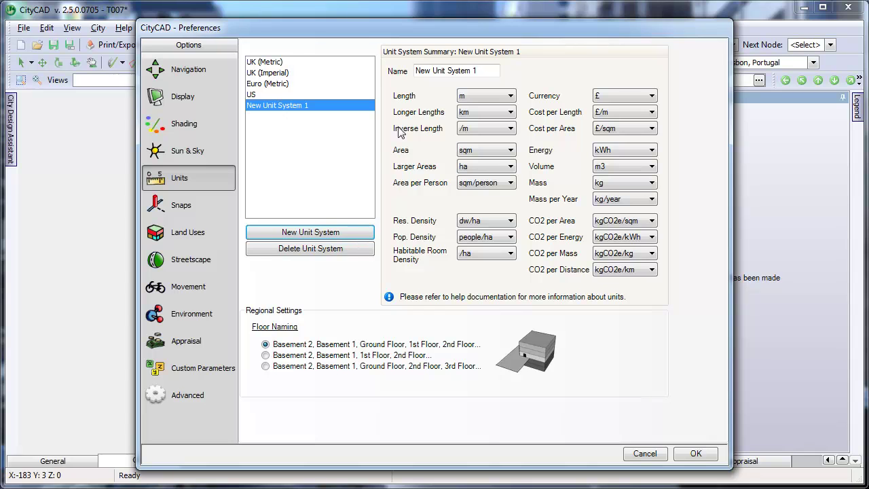
drag(479, 71, 413, 71)
text(M)
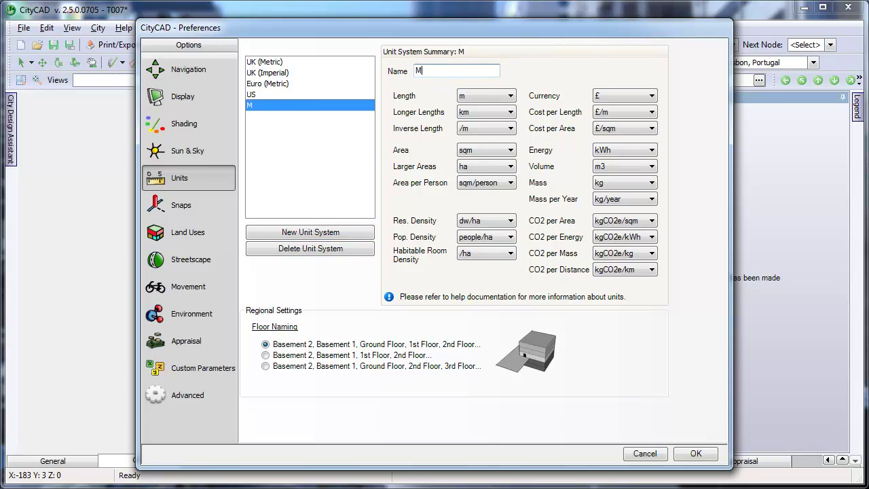
text(y unit system)
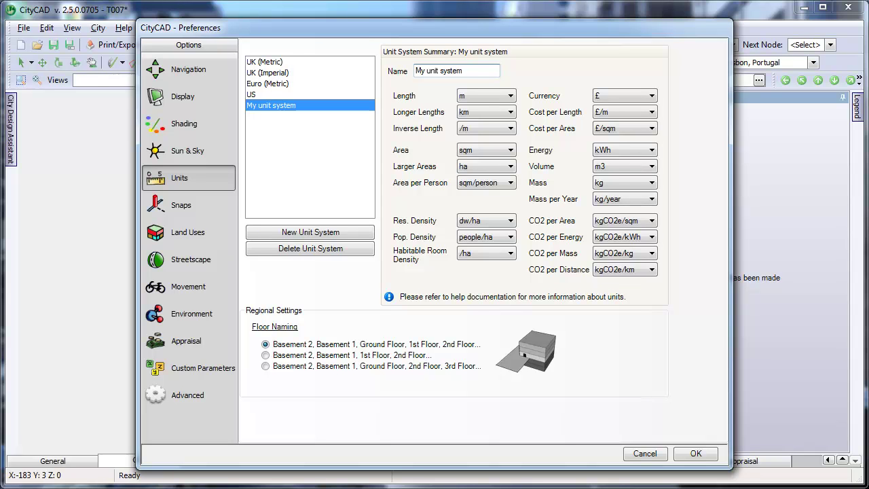
click(480, 112)
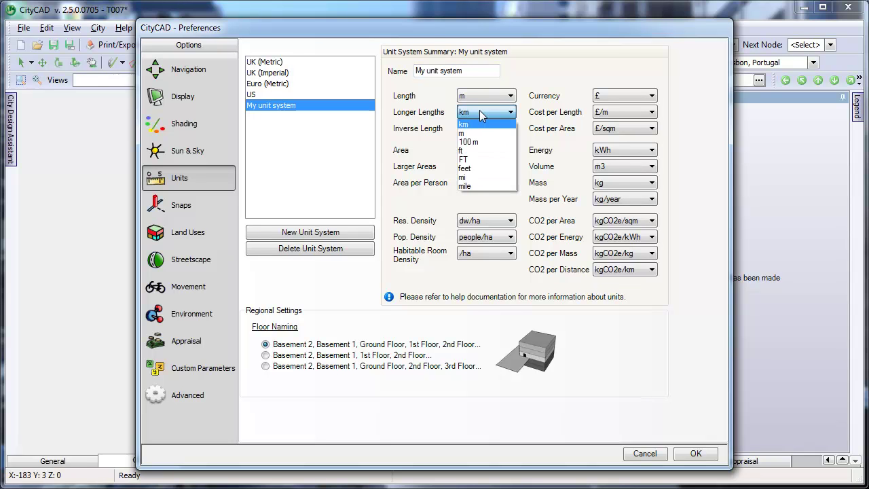
click(492, 186)
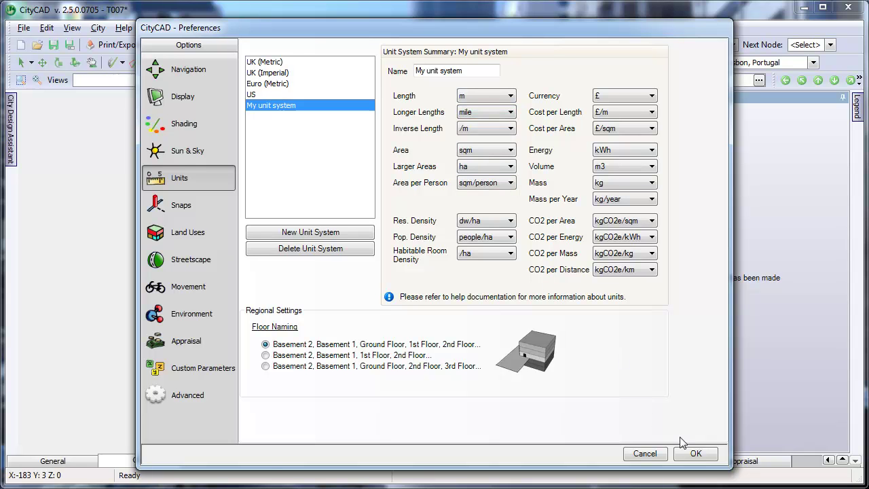
click(697, 455)
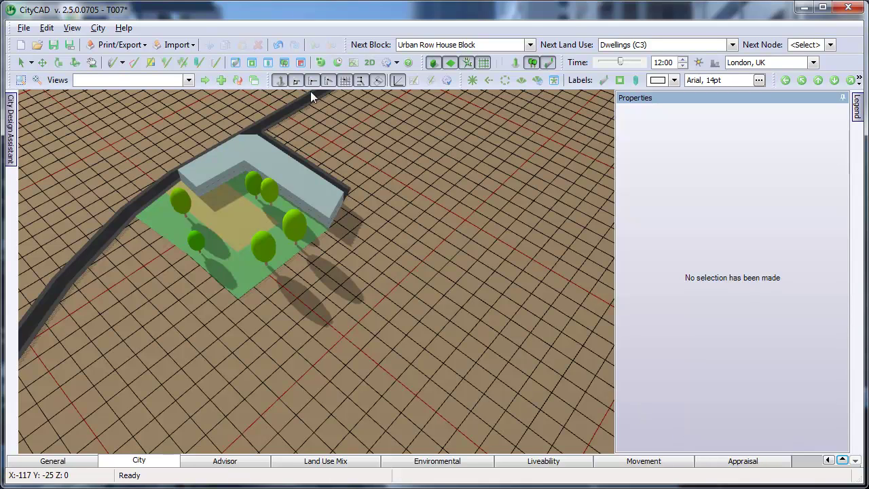
- Add a new custom land use named 'My residential land use'
click(302, 63)
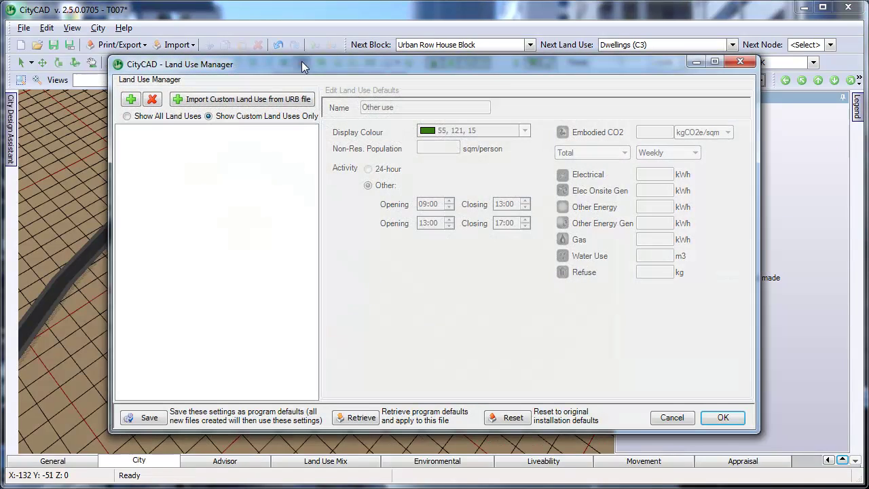
click(178, 116)
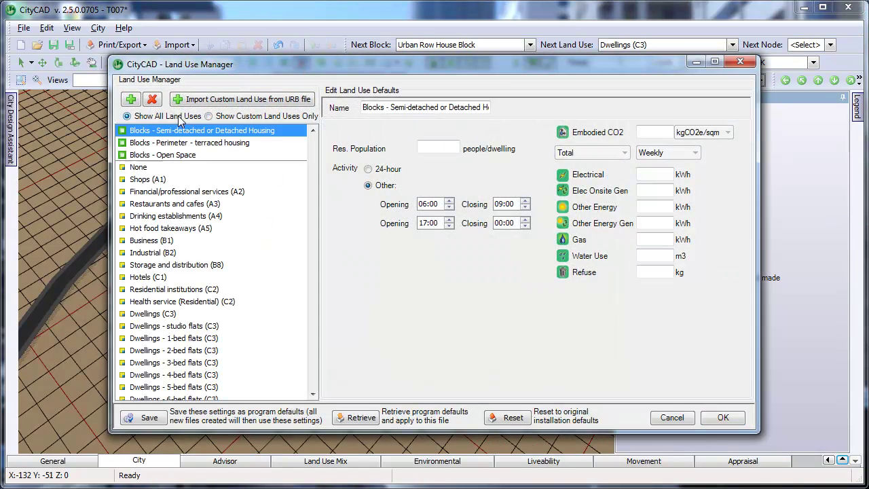
click(237, 118)
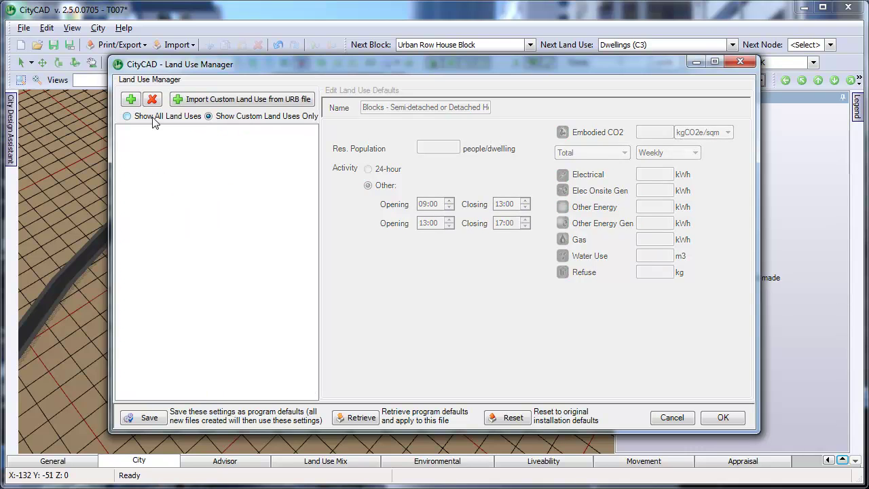
click(131, 100)
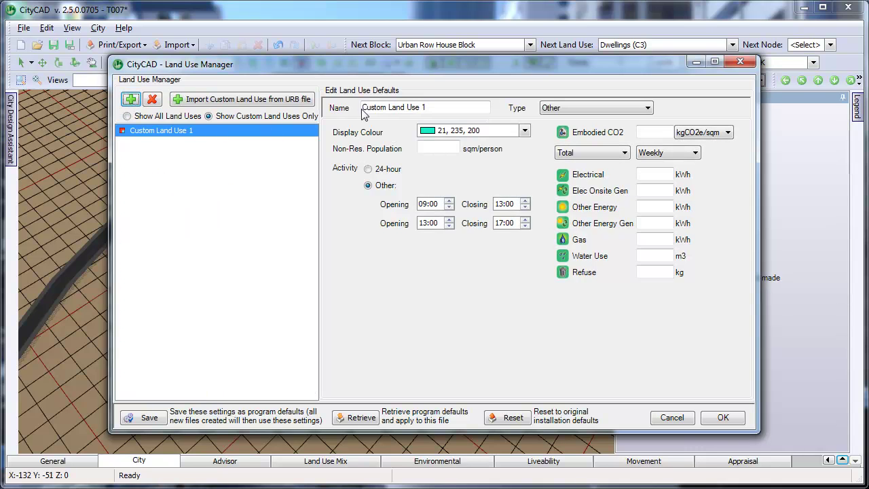
drag(430, 108, 284, 104)
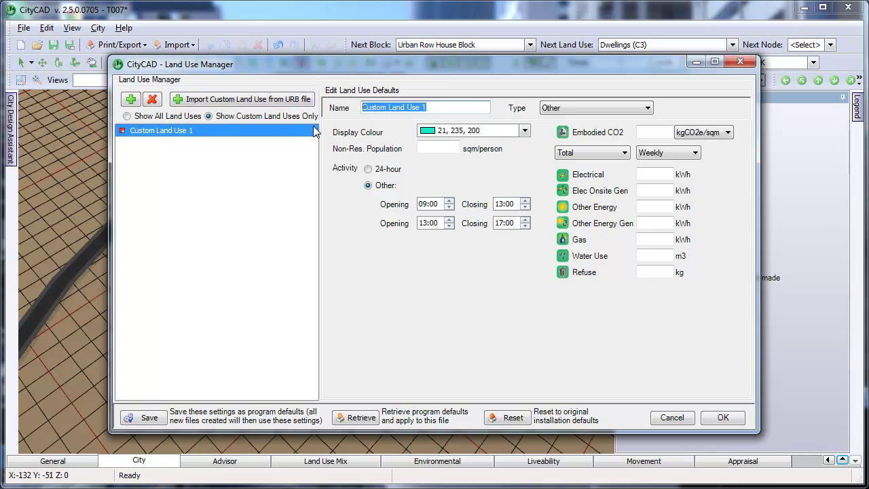
text(My)
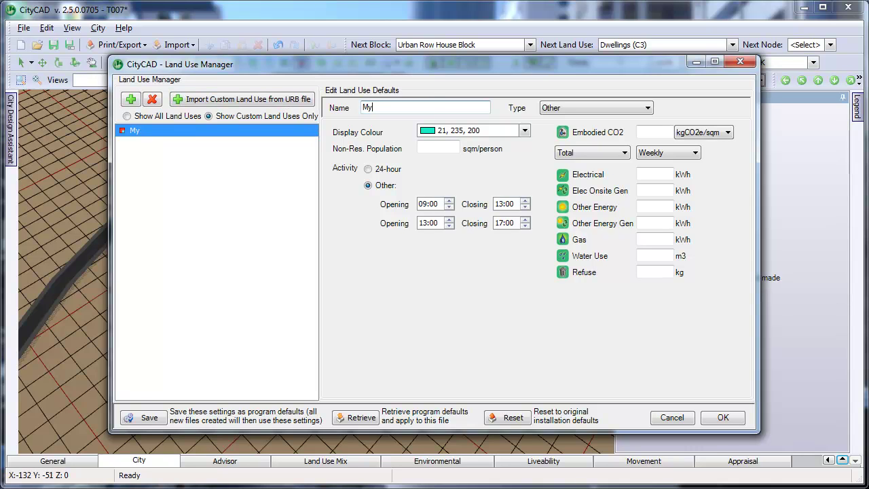
text( residential )
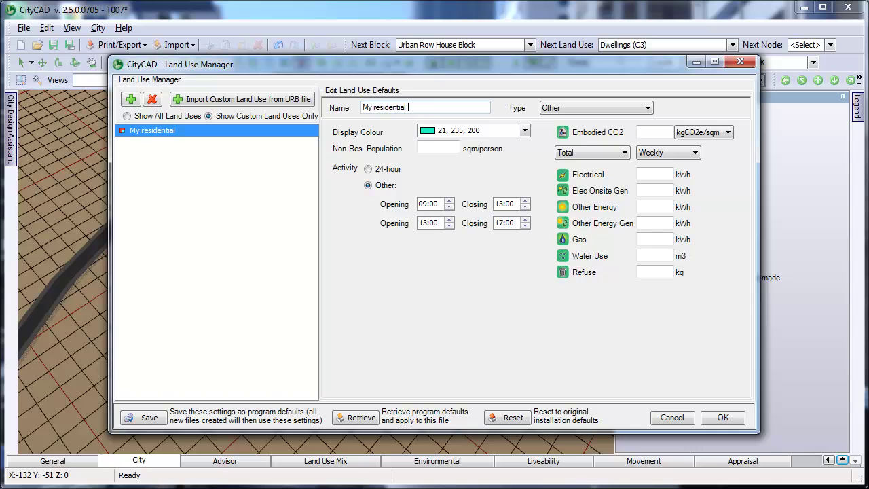
text(land use)
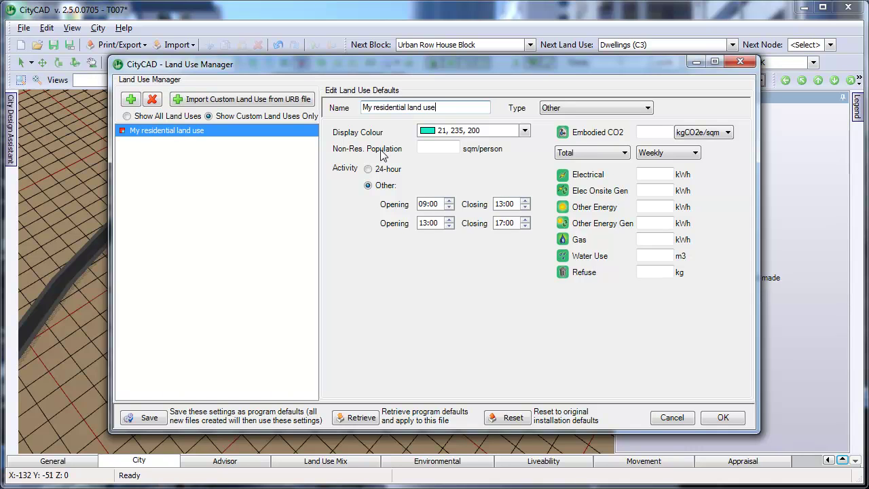
- Make it a Residential type with 2 people per dwelling and confirm
click(631, 111)
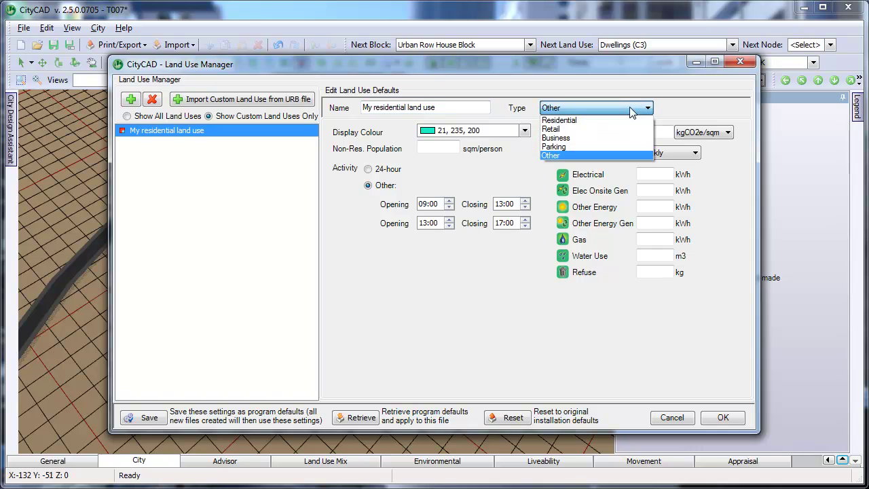
click(589, 121)
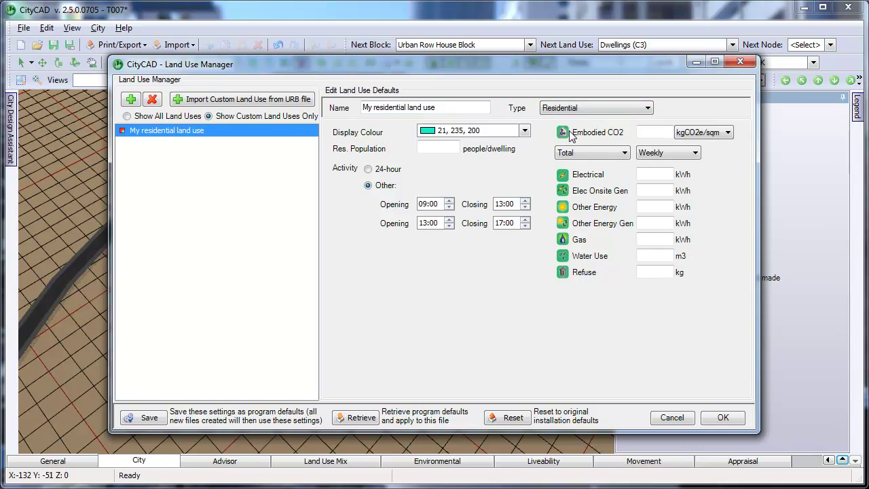
click(440, 149)
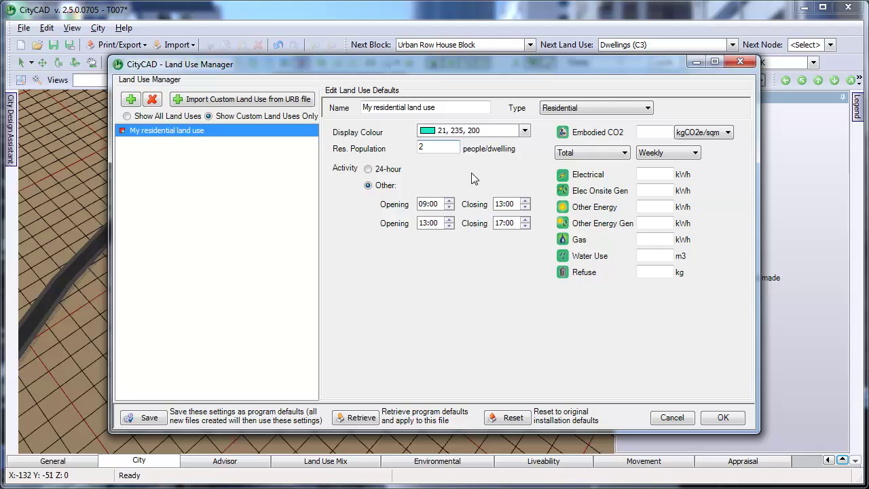
click(724, 418)
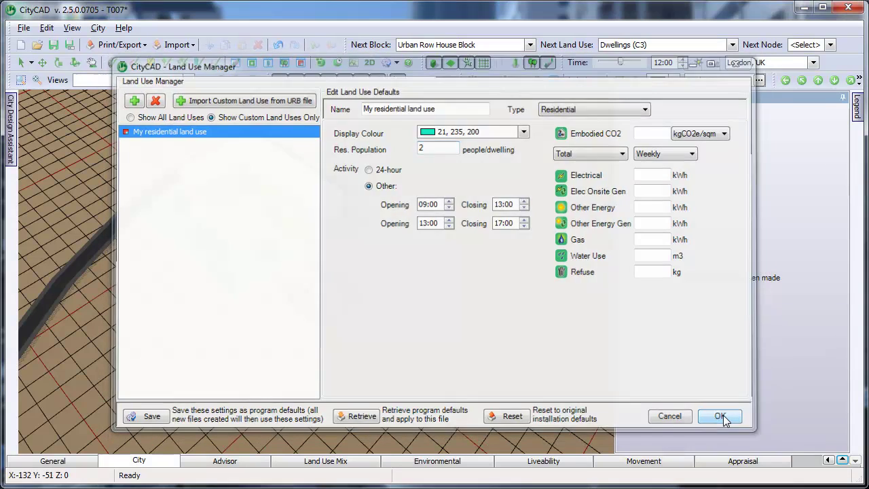
- Change the L-shaped block's ground floor from Shops (A1) to My residential land use
click(314, 201)
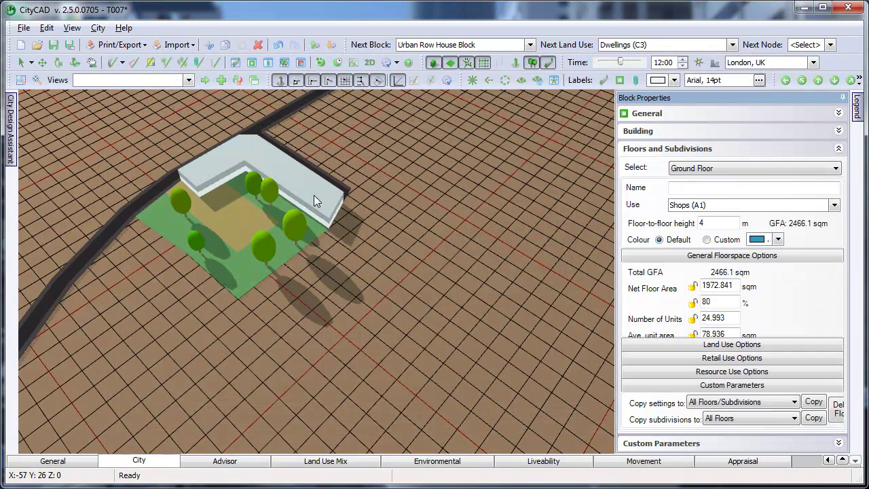
click(779, 208)
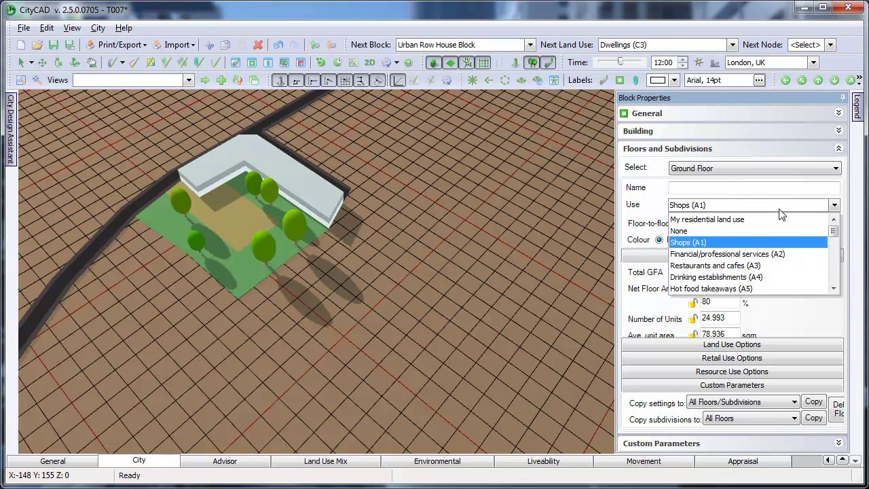
click(777, 219)
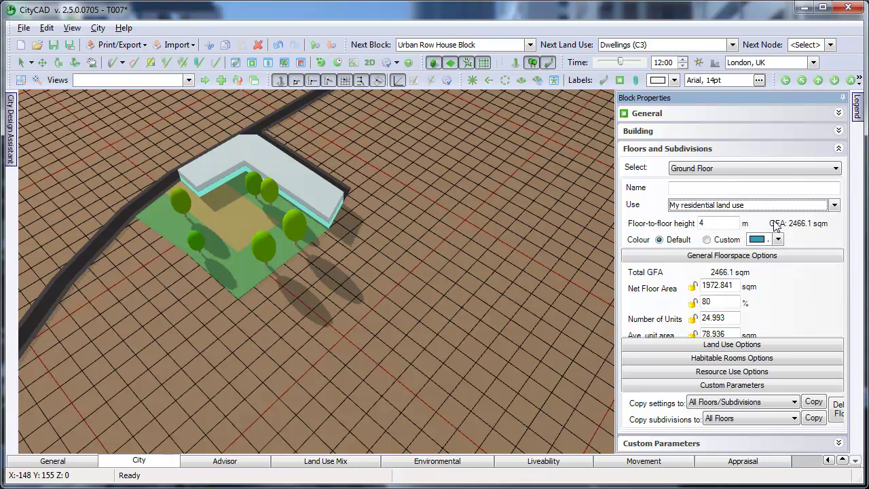
click(490, 245)
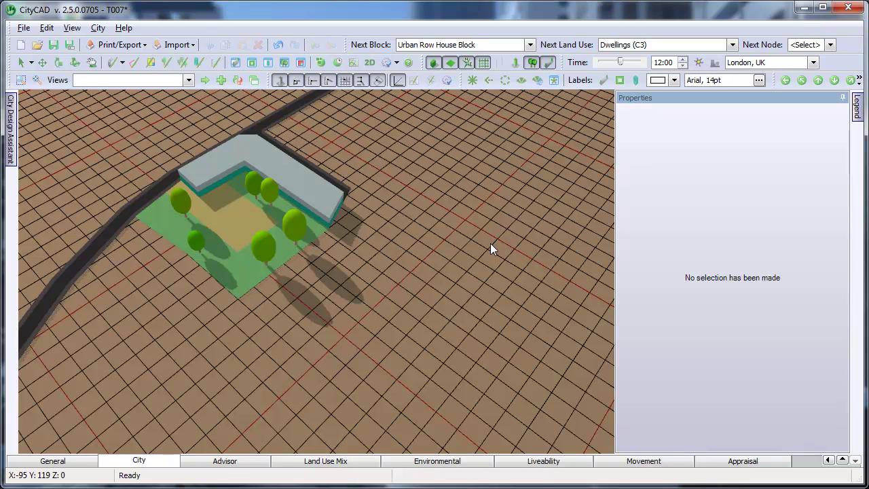
- Turn off Midpoint and Point Along Route snaps and set the node snap radius to 25 m
click(447, 81)
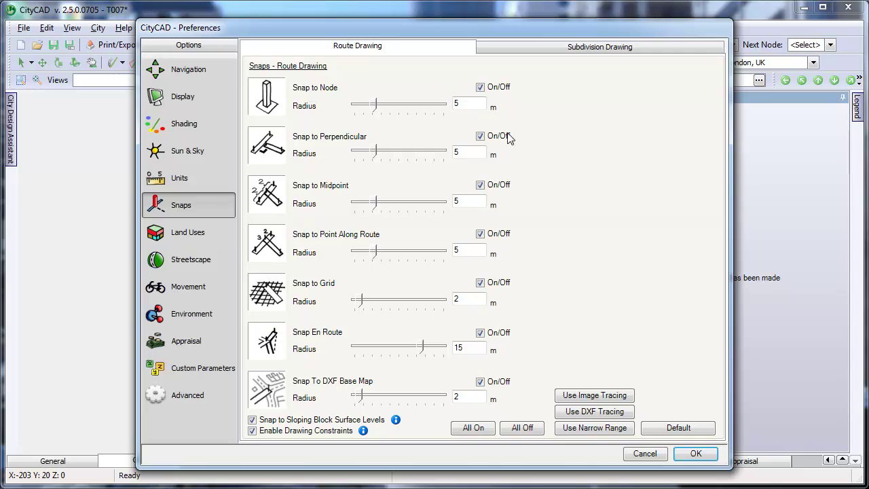
click(480, 185)
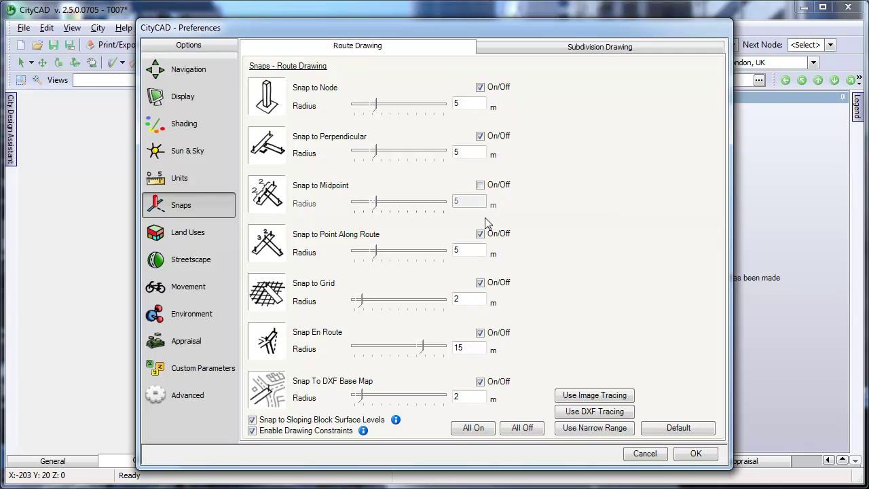
click(480, 234)
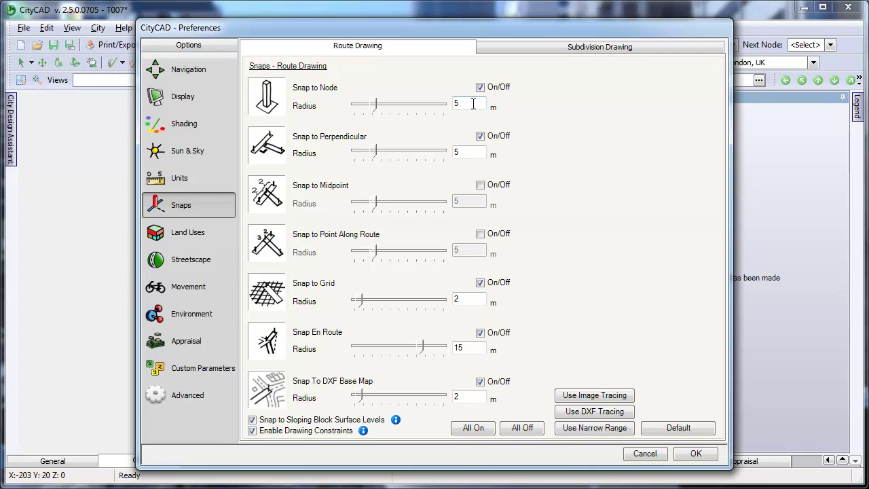
drag(474, 103, 422, 104)
text(25)
click(694, 453)
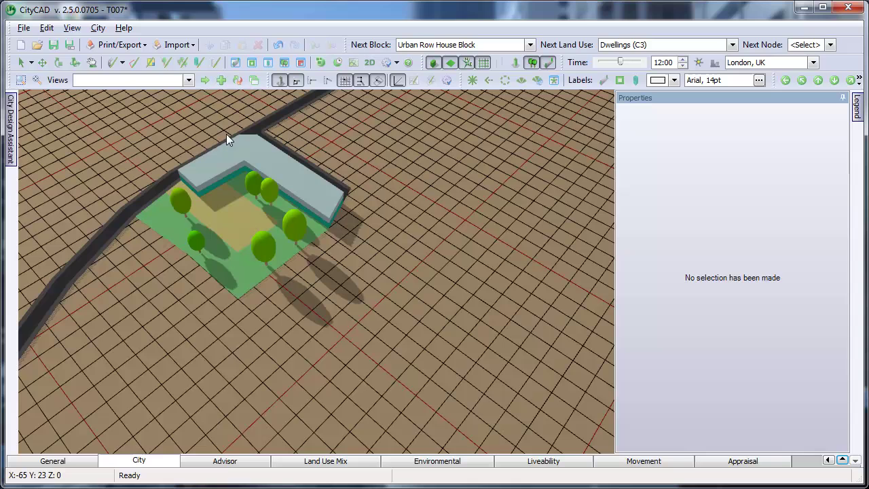
- Draw two Small Residential Street routes beside the L-shaped block that form a three-way junction
click(121, 63)
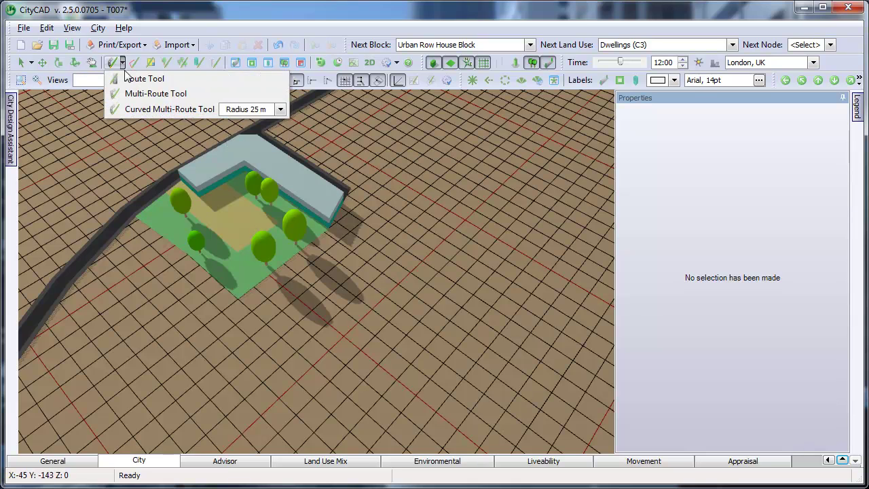
click(129, 75)
click(327, 342)
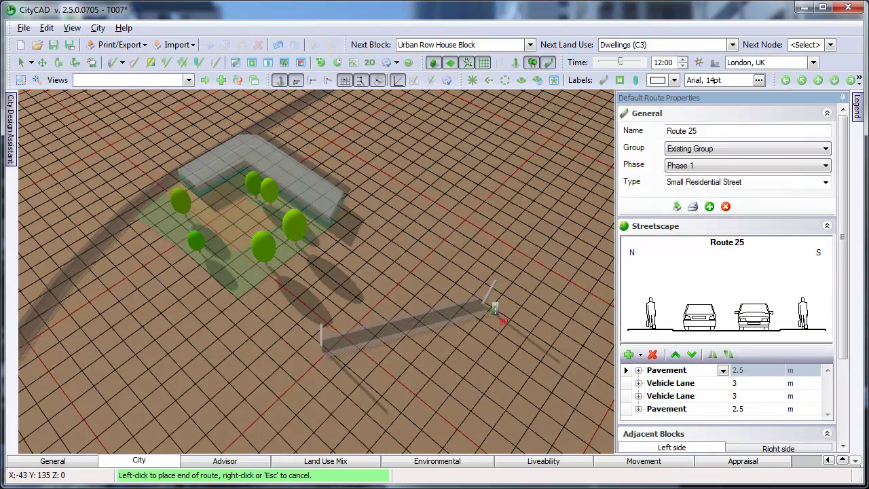
click(488, 290)
click(532, 139)
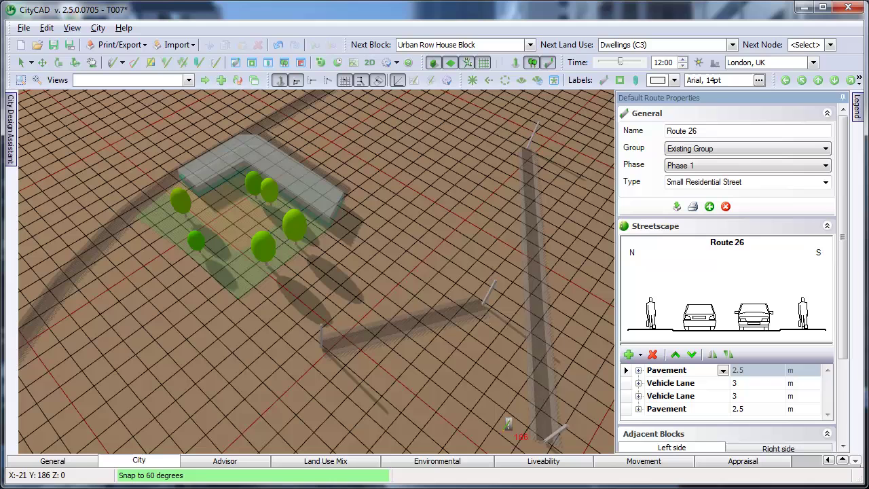
double_click(498, 424)
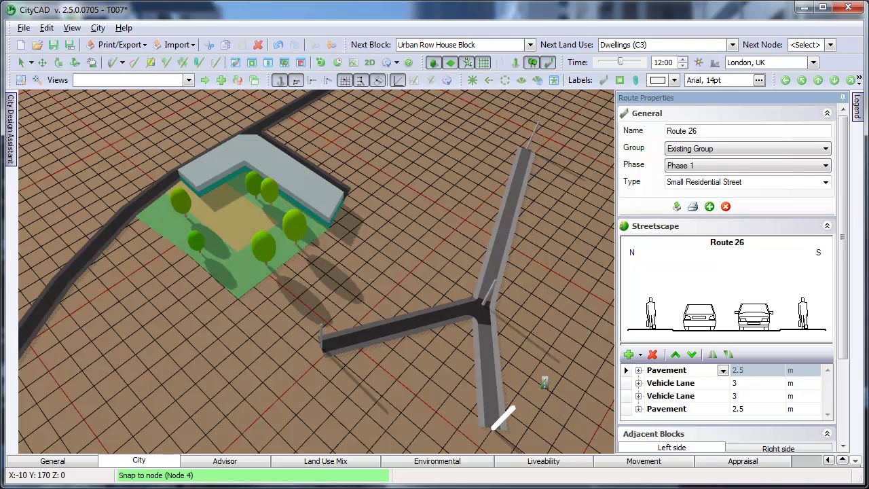
key(Escape)
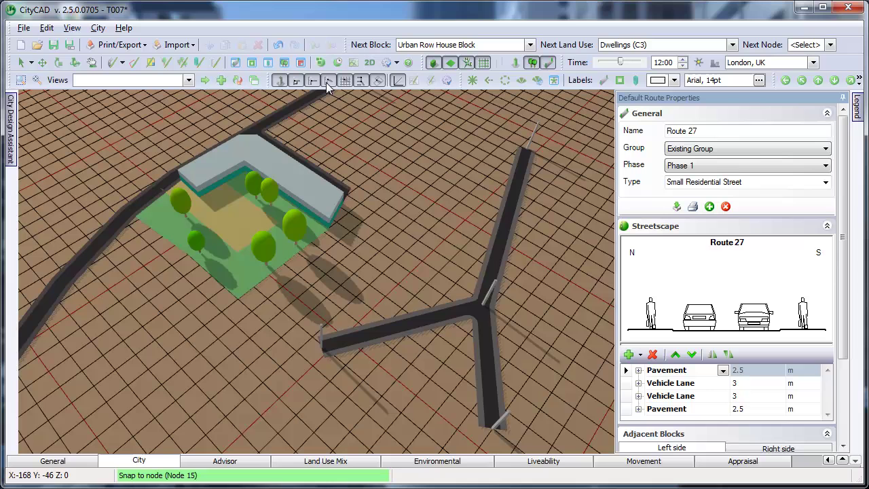
- Show the Subdivision Drawing snap settings in Snap Preferences
click(447, 81)
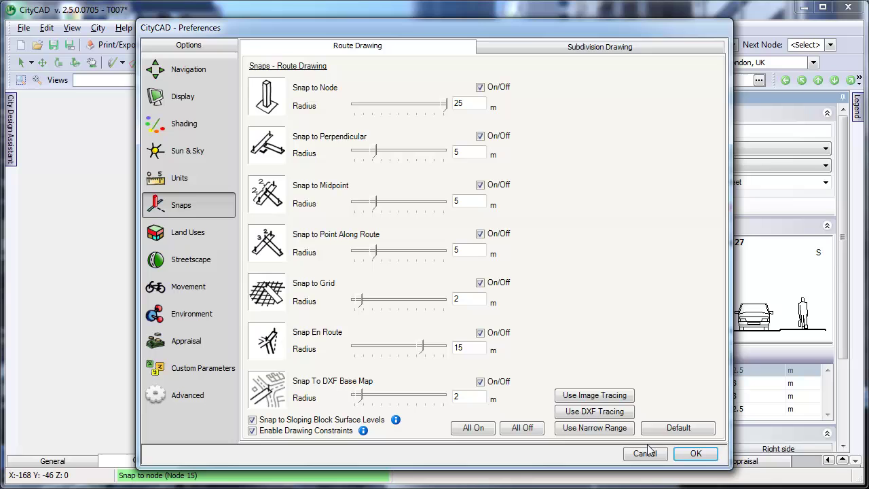
click(641, 46)
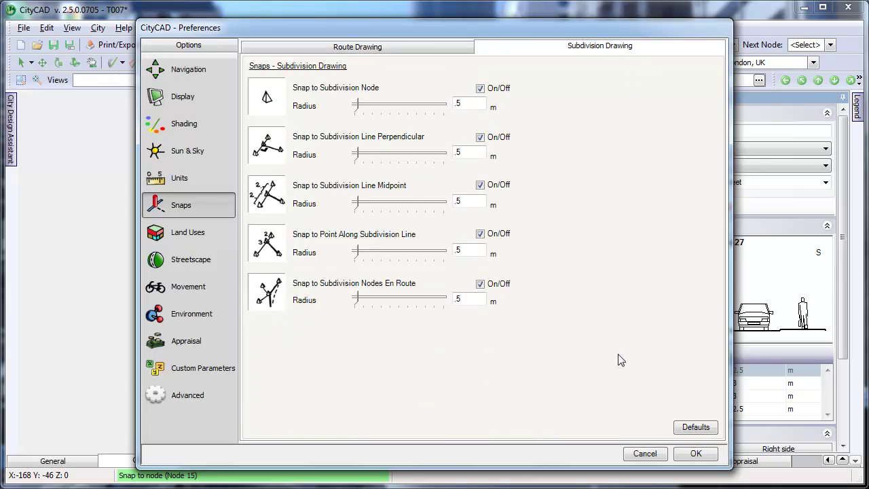